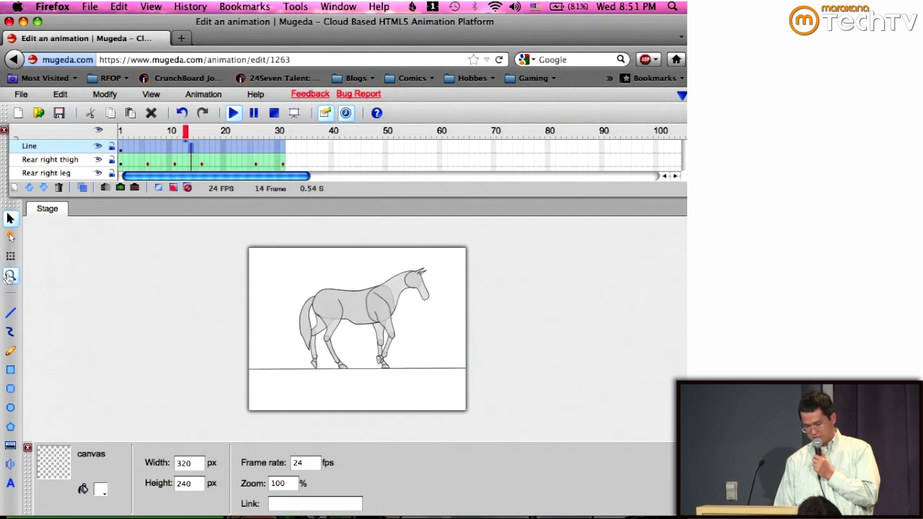
Step: Zoom in on the horse's front legs during playback and switch the Glass Board on and off again
{"action": "left_click", "coordinate": [419, 336]}
{"action": "left_click", "coordinate": [402, 339]}
{"action": "left_click_drag", "start_coordinate": [401, 340], "coordinate": [361, 274]}
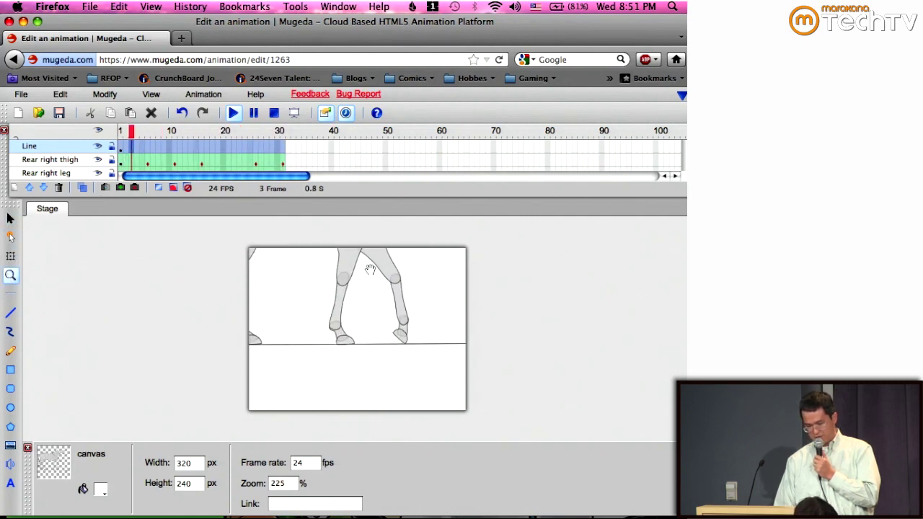
{"action": "left_click", "coordinate": [84, 190]}
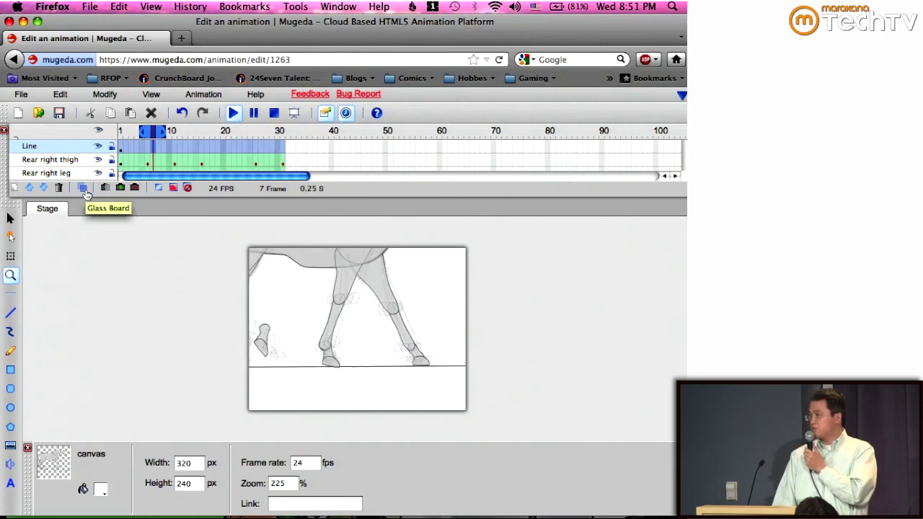
{"action": "left_click", "coordinate": [84, 189]}
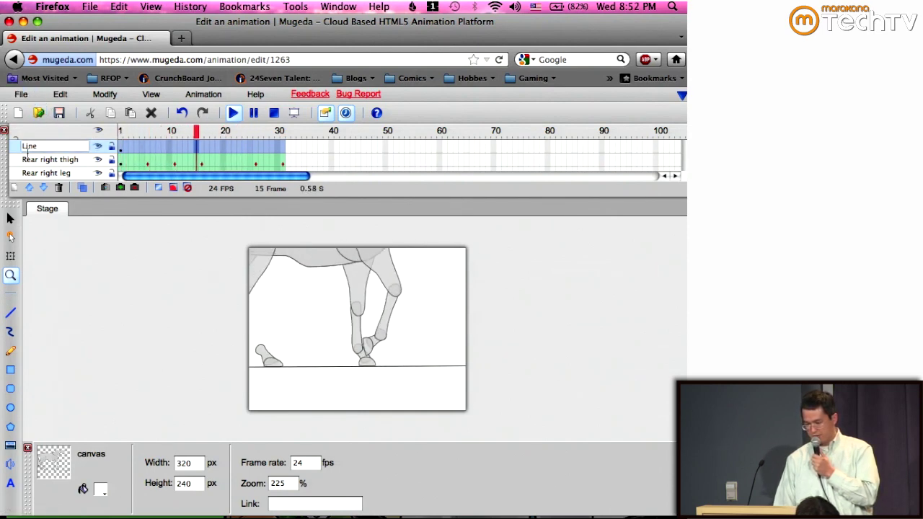
Step: Create a new blank animation, leaving the horse animation's edit page without saving
{"action": "left_click", "coordinate": [19, 114]}
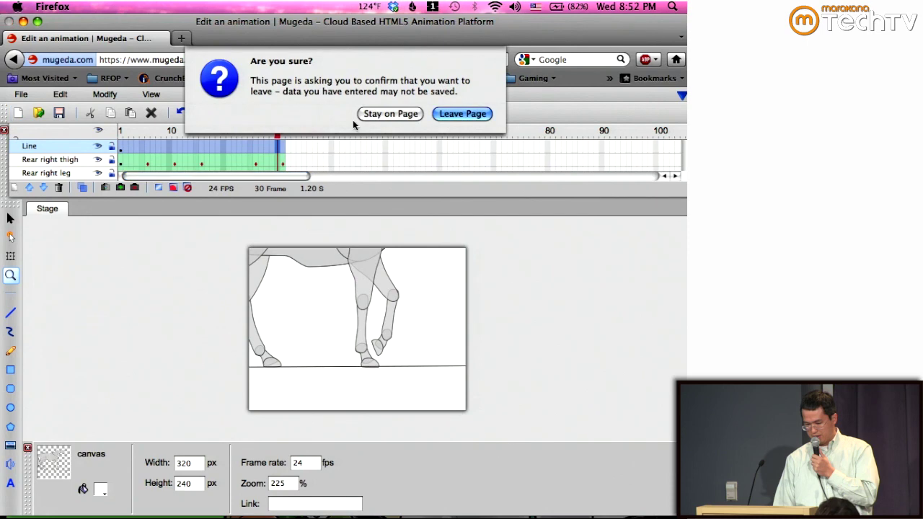
{"action": "left_click", "coordinate": [463, 113]}
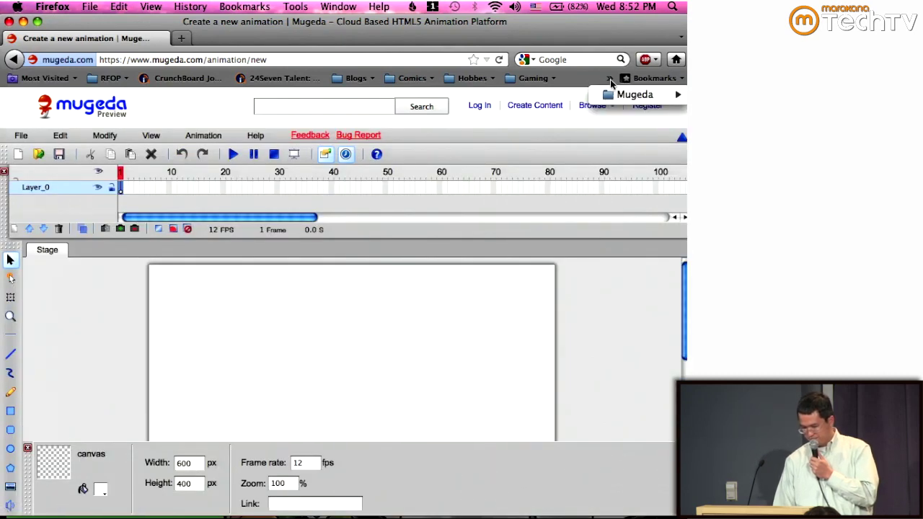
Step: Open the "birthday" animation from the Mugeda bookmarks folder and raise the system volume while it plays
{"action": "mouse_move", "coordinate": [620, 95]}
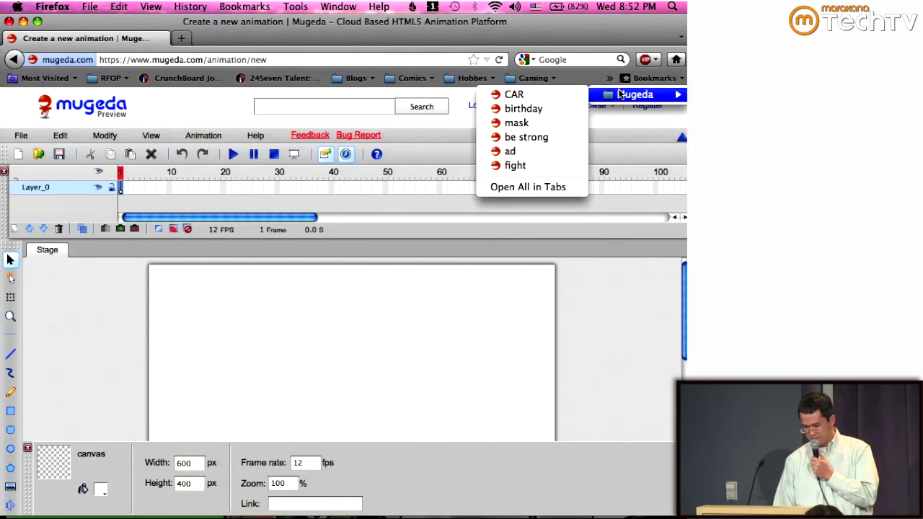
{"action": "left_click", "coordinate": [532, 109]}
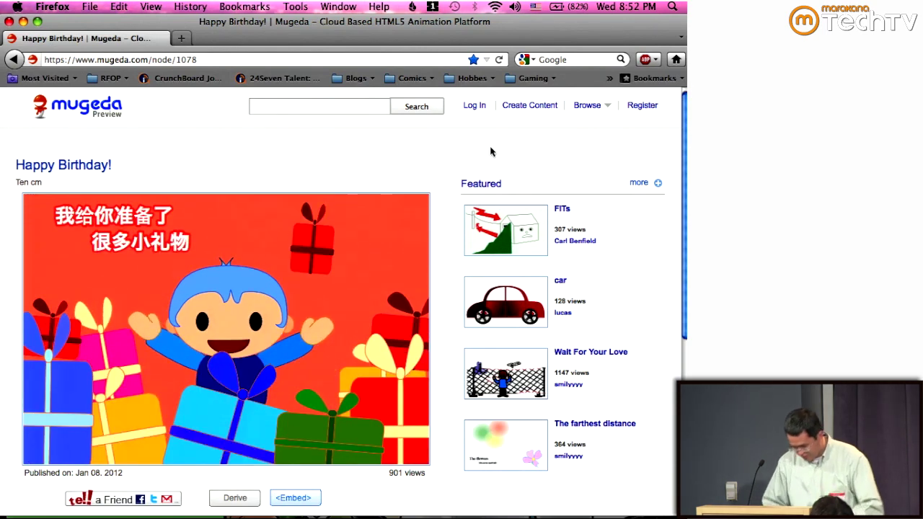
{"action": "key", "text": "XF86AudioRaiseVolume"}
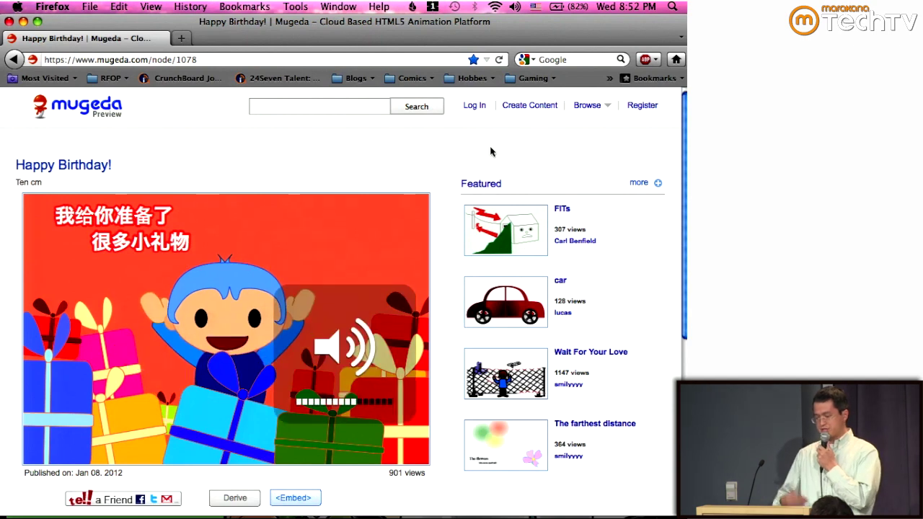
{"action": "key", "text": "XF86AudioRaiseVolume"}
{"action": "key", "text": "XF86AudioRaiseVolume"}
{"action": "key", "text": "XF86AudioRaiseVolume"}
{"action": "key", "text": "XF86AudioRaiseVolume"}
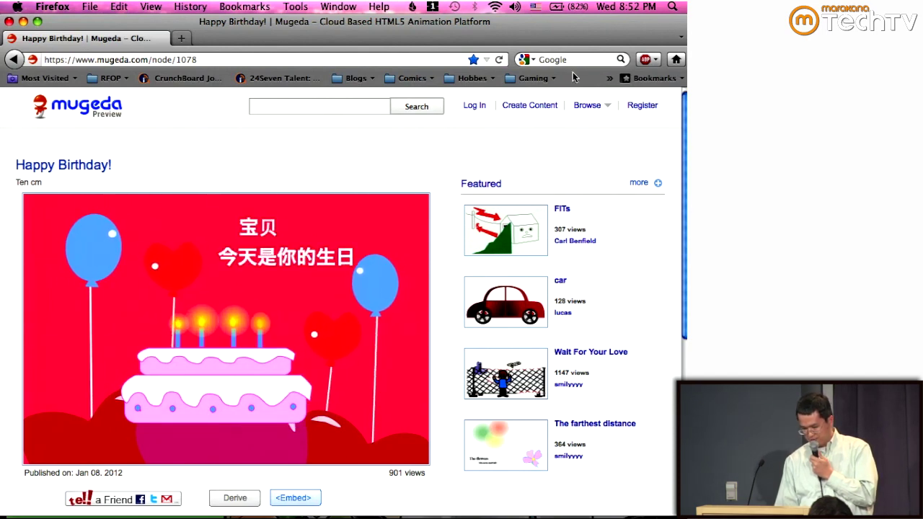
Step: Open the "ad" animation from the Mugeda bookmarks folder to view the Jaguar banner
{"action": "left_click", "coordinate": [610, 80]}
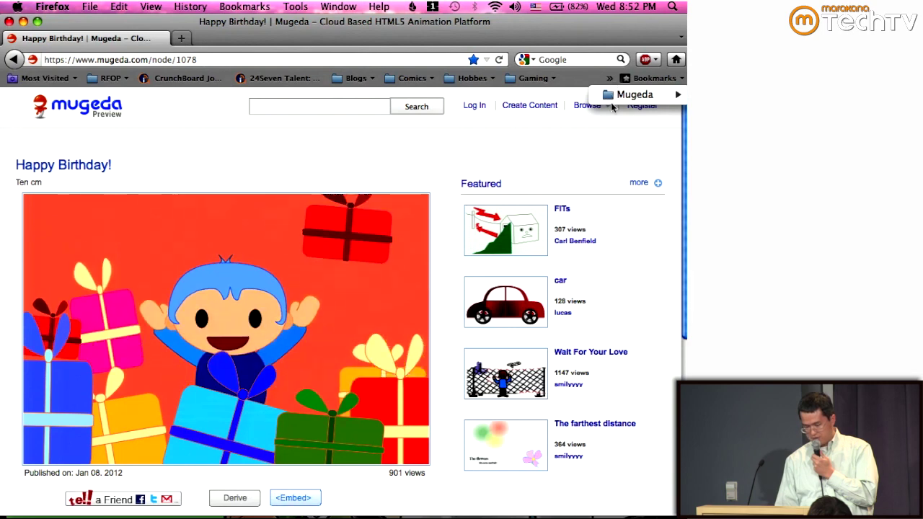
{"action": "mouse_move", "coordinate": [612, 96]}
{"action": "left_click", "coordinate": [543, 150]}
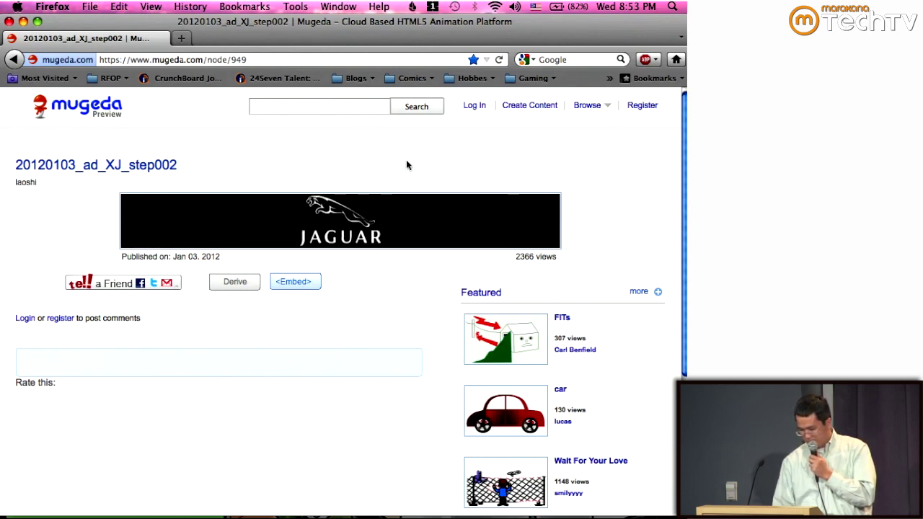
Step: Open the "CAR" animation from the Mugeda bookmarks folder and watch it play
{"action": "left_click", "coordinate": [610, 80]}
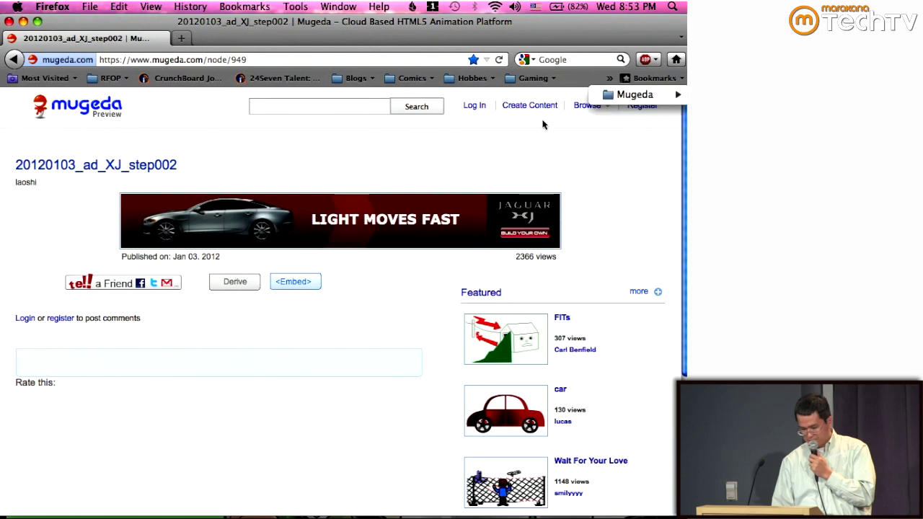
{"action": "mouse_move", "coordinate": [674, 96]}
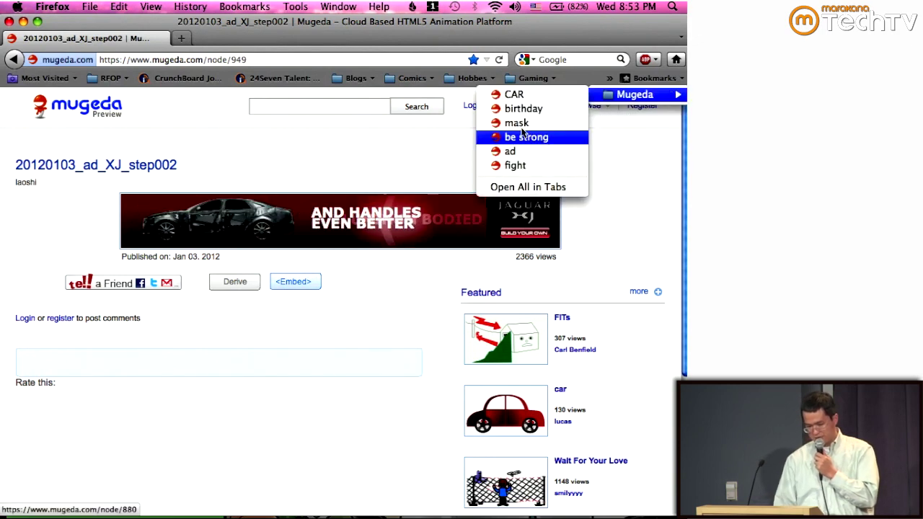
{"action": "left_click", "coordinate": [530, 99]}
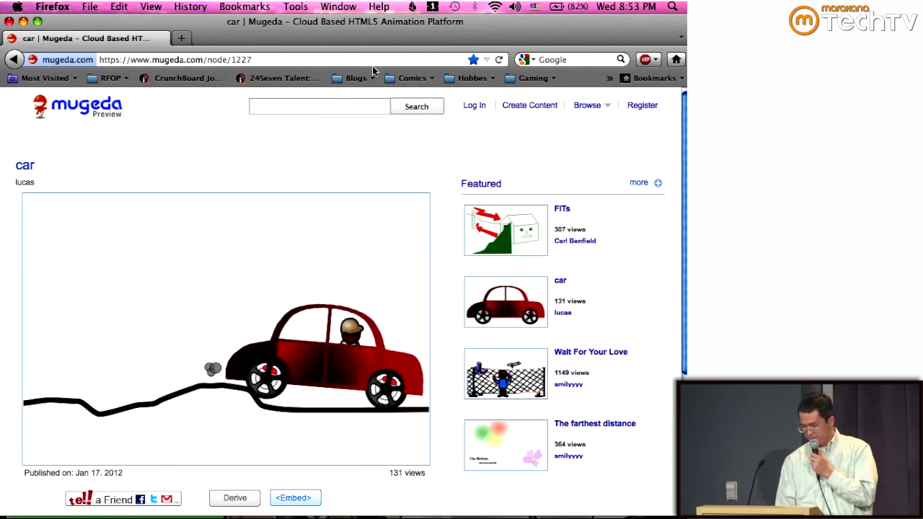
Step: Open the "be strong" animation from the Mugeda bookmarks folder and watch it play
{"action": "left_click", "coordinate": [609, 78]}
{"action": "mouse_move", "coordinate": [618, 96]}
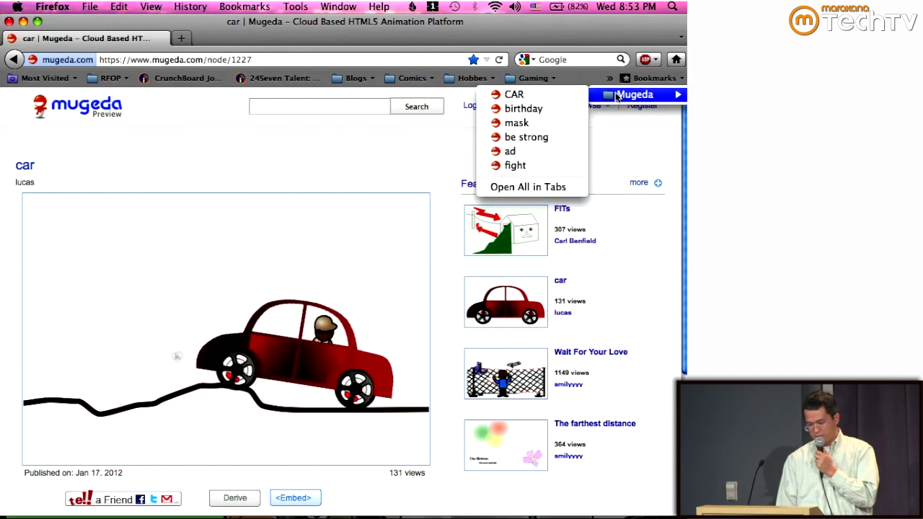
{"action": "left_click", "coordinate": [522, 137]}
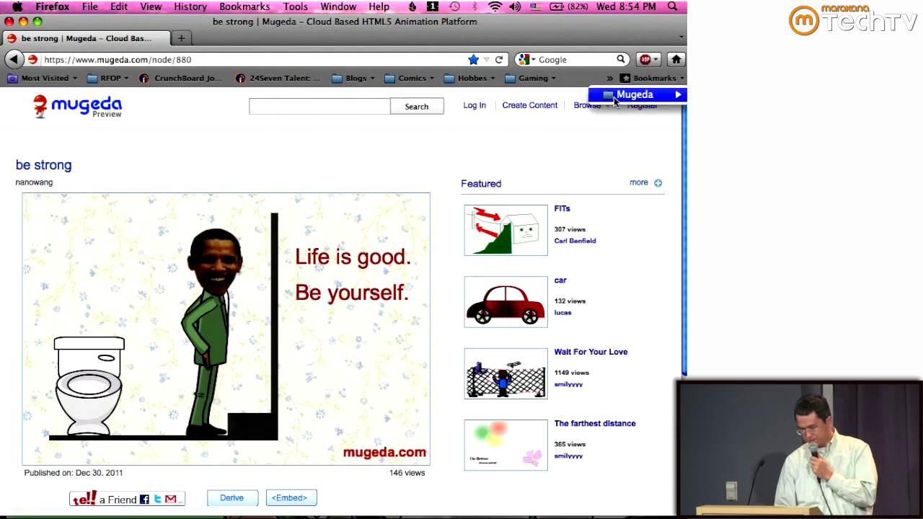
Step: Open the "fight" animation from the Mugeda bookmarks folder and view it together with its sharing and derive options
{"action": "mouse_move", "coordinate": [615, 101]}
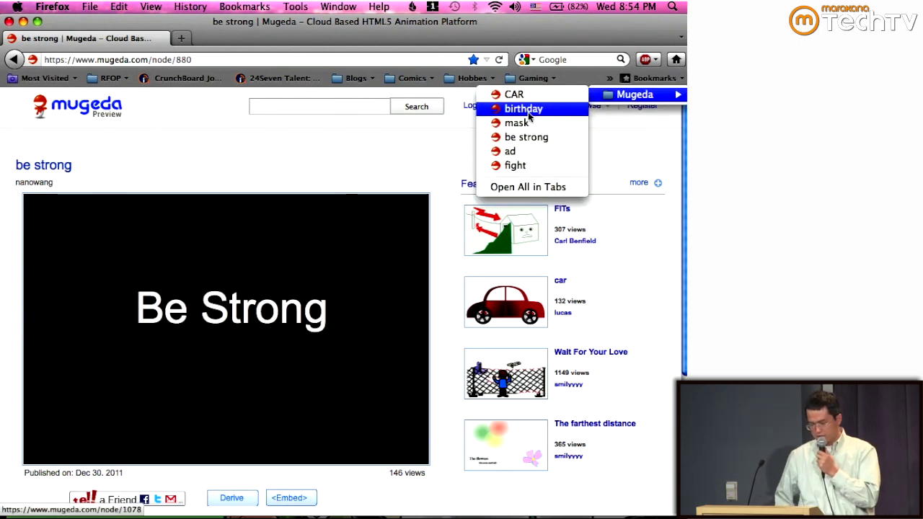
{"action": "left_click", "coordinate": [514, 166]}
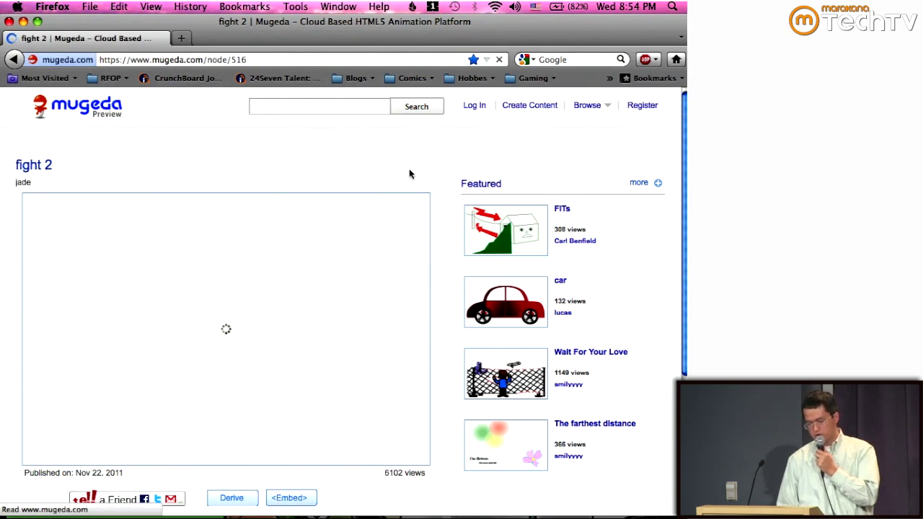
{"action": "scroll", "coordinate": [437, 223], "scroll_direction": "down", "scroll_amount": 1}
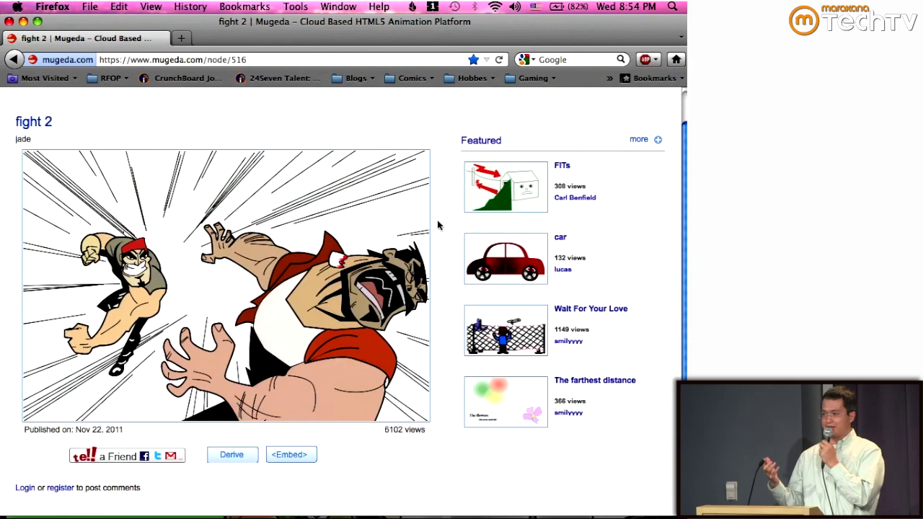
{"action": "scroll", "coordinate": [437, 222], "scroll_direction": "down", "scroll_amount": 1}
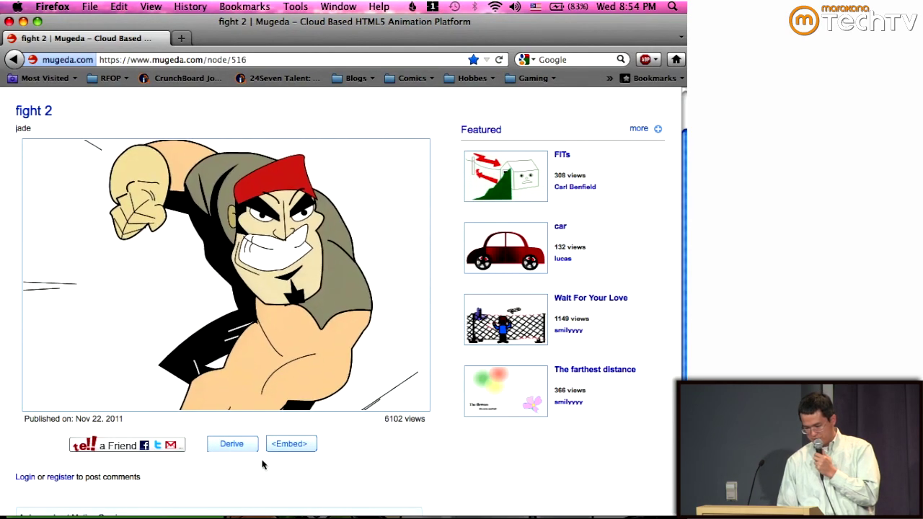
Step: Derive an editable work from the "fight 2" animation and accept the redirect to the edit page
{"action": "left_click", "coordinate": [232, 445]}
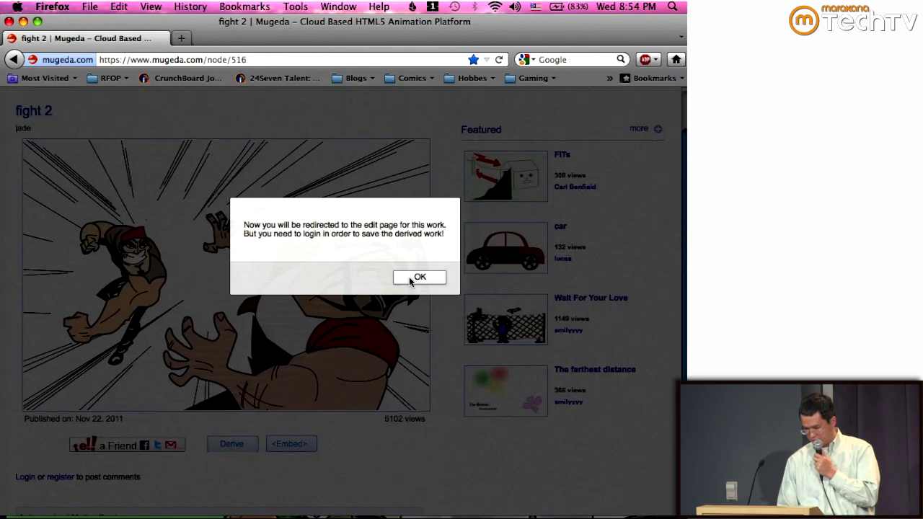
{"action": "left_click", "coordinate": [418, 277]}
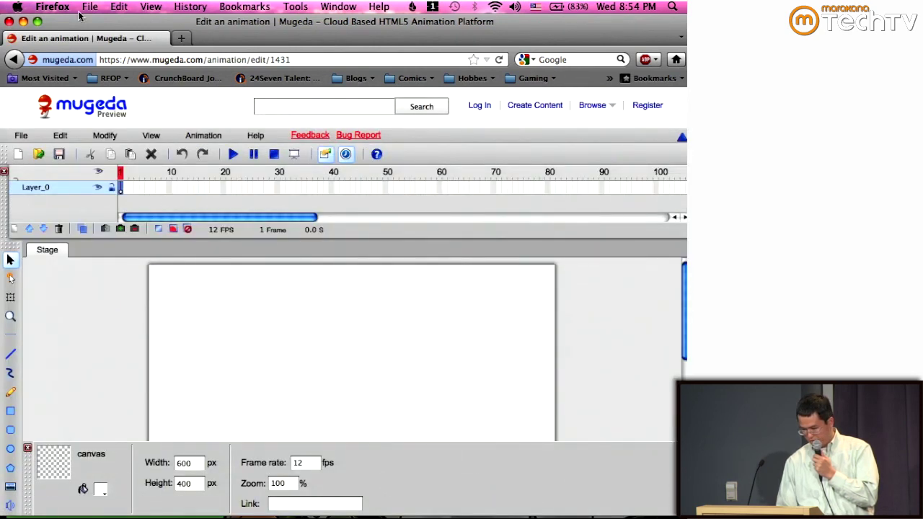
Step: Switch the browser to full screen and collapse the site header above the animation editor
{"action": "left_click", "coordinate": [153, 6]}
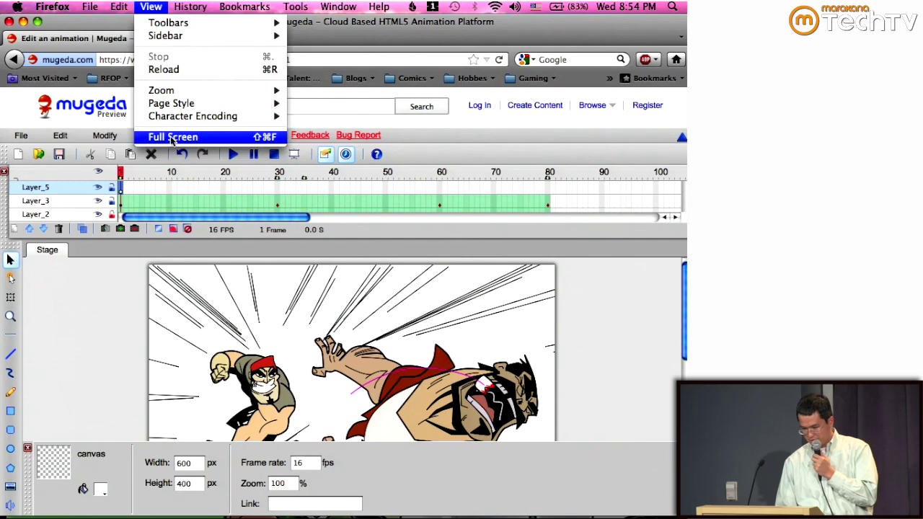
{"action": "left_click", "coordinate": [172, 137]}
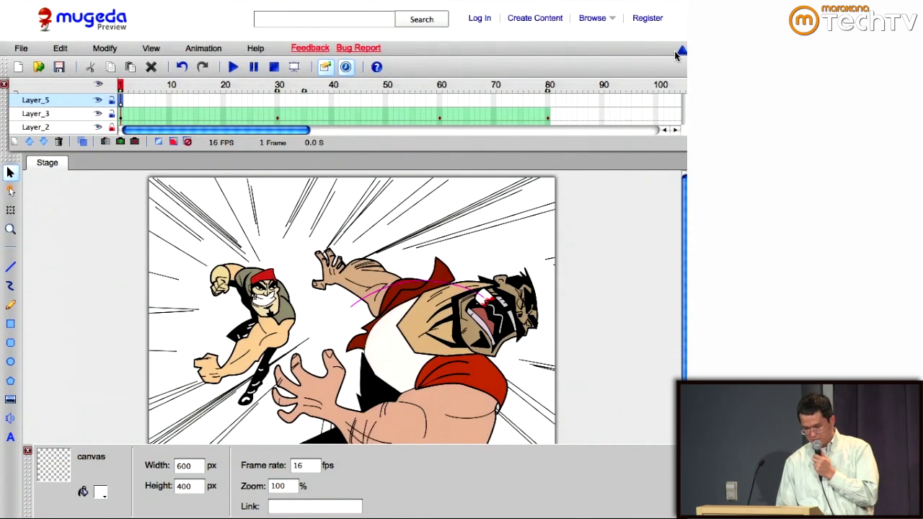
{"action": "left_click", "coordinate": [682, 53]}
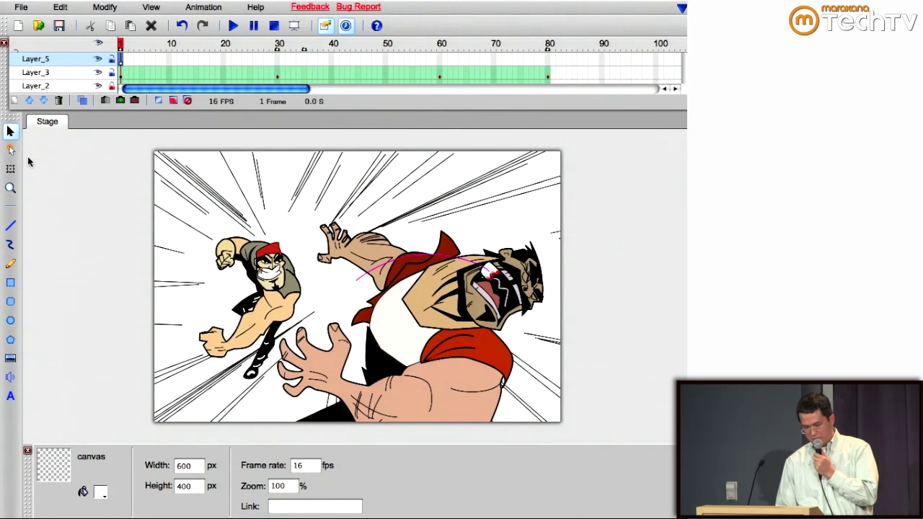
Step: Play and stop the fight animation on the stage, then replay it and pause at frame 43
{"action": "left_click", "coordinate": [233, 28]}
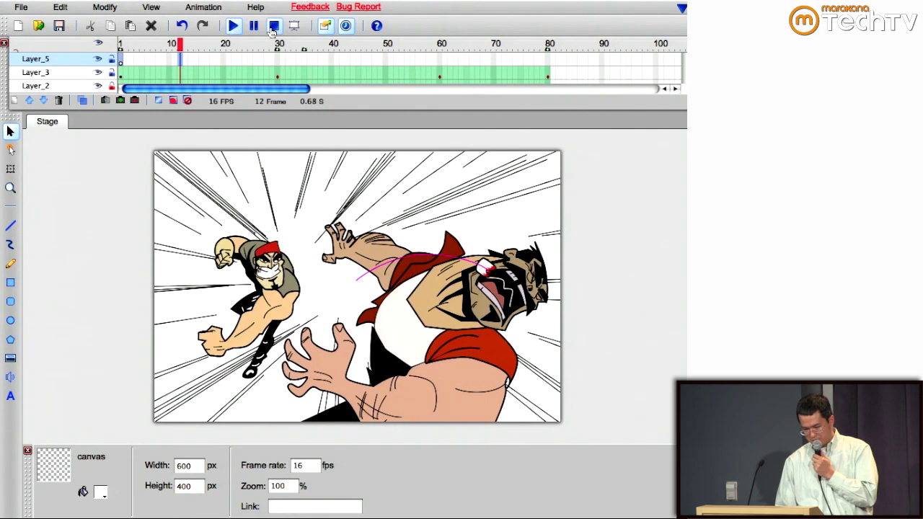
{"action": "left_click", "coordinate": [272, 28]}
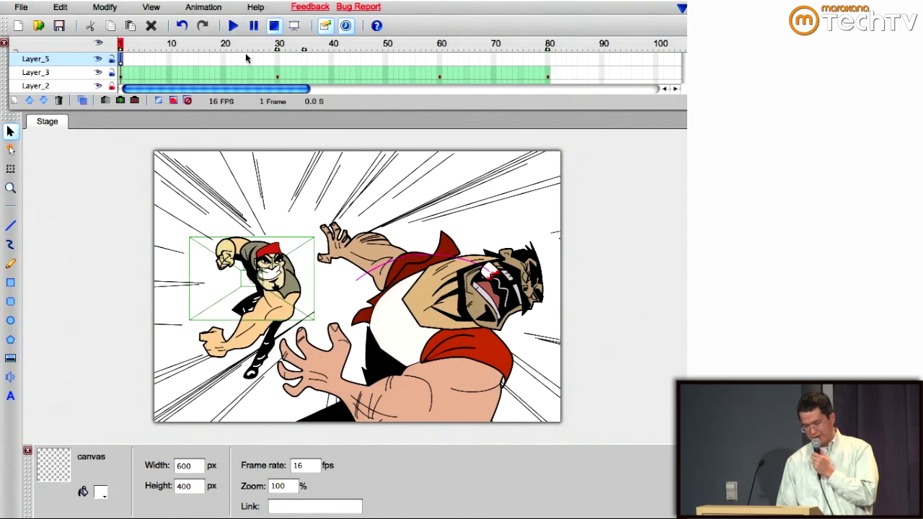
{"action": "left_click", "coordinate": [233, 27]}
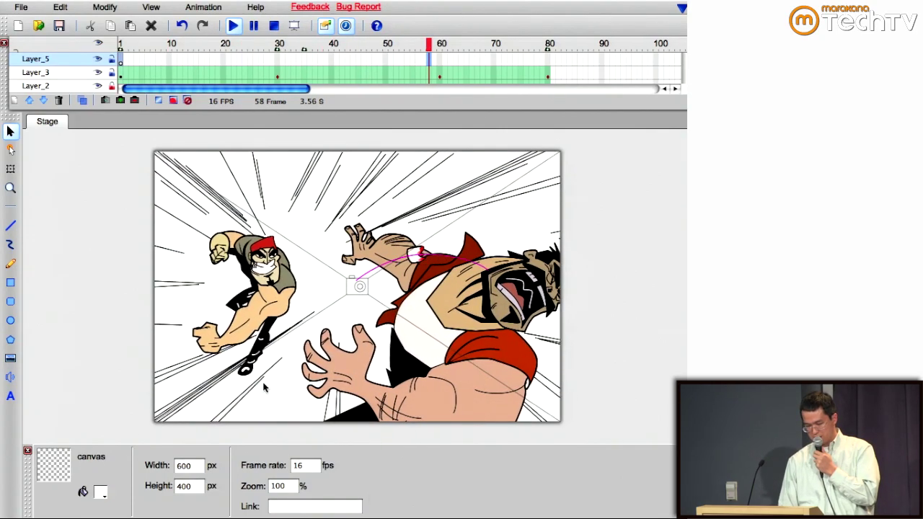
{"action": "left_click", "coordinate": [254, 25]}
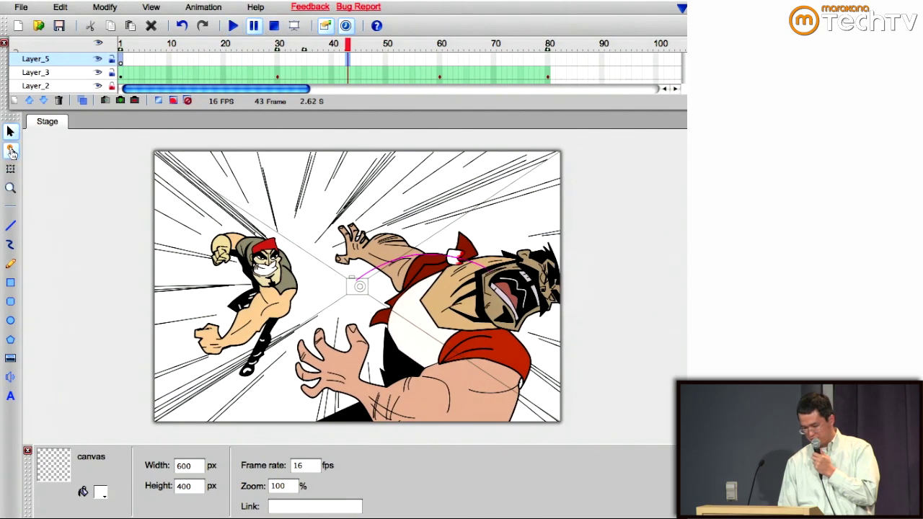
Step: Show the nodes of the curved motion path on Layer_3, then preview the whole animation and close the preview
{"action": "left_click", "coordinate": [442, 317]}
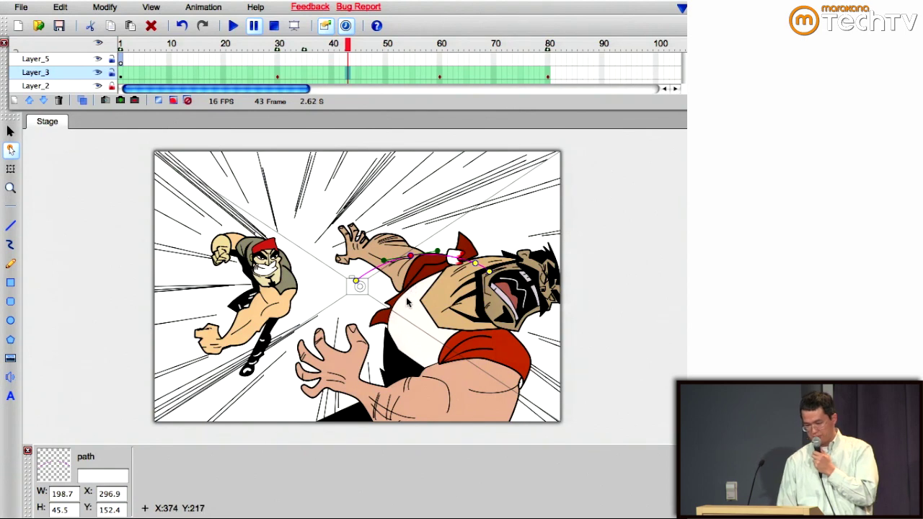
{"action": "left_click", "coordinate": [296, 26]}
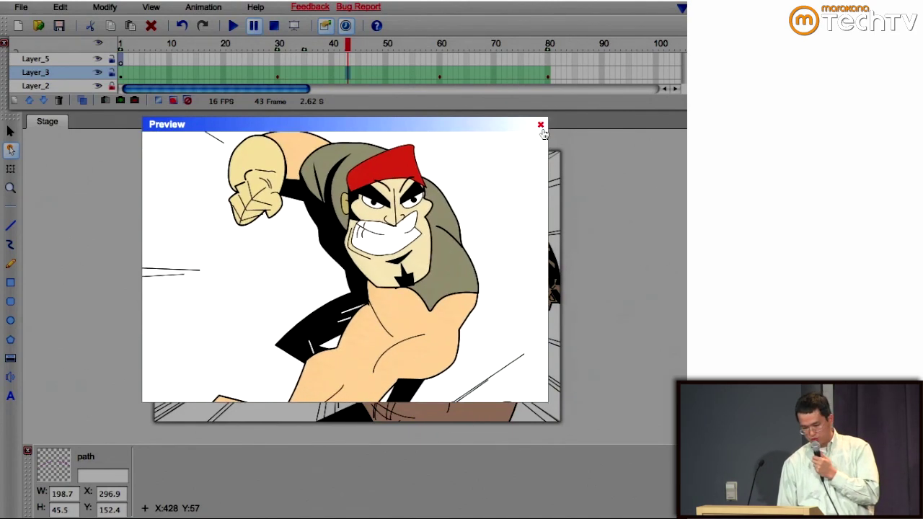
{"action": "left_click", "coordinate": [540, 124]}
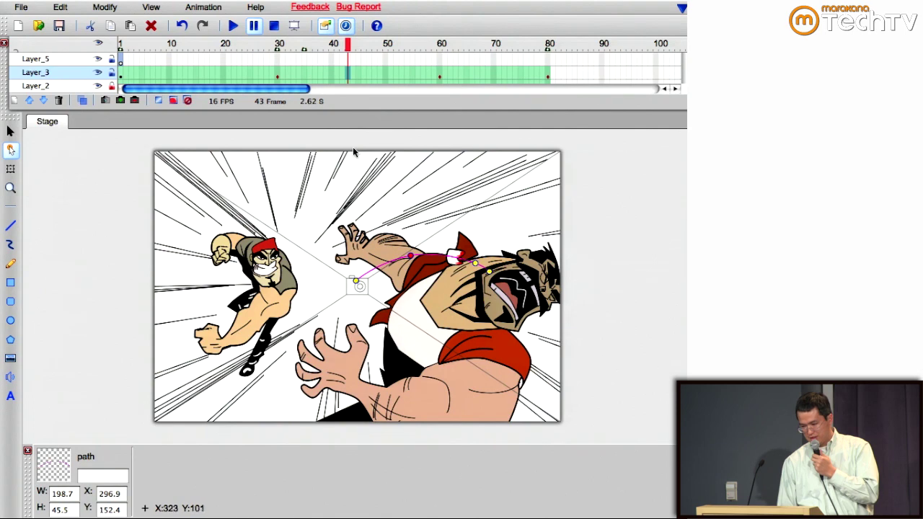
Step: Exit the browser's full screen mode
{"action": "mouse_move", "coordinate": [205, 6]}
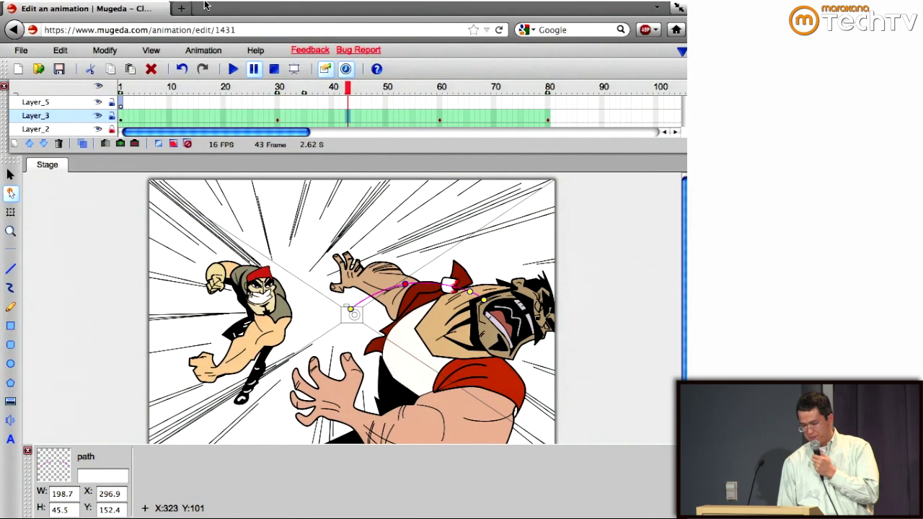
{"action": "left_click", "coordinate": [682, 6]}
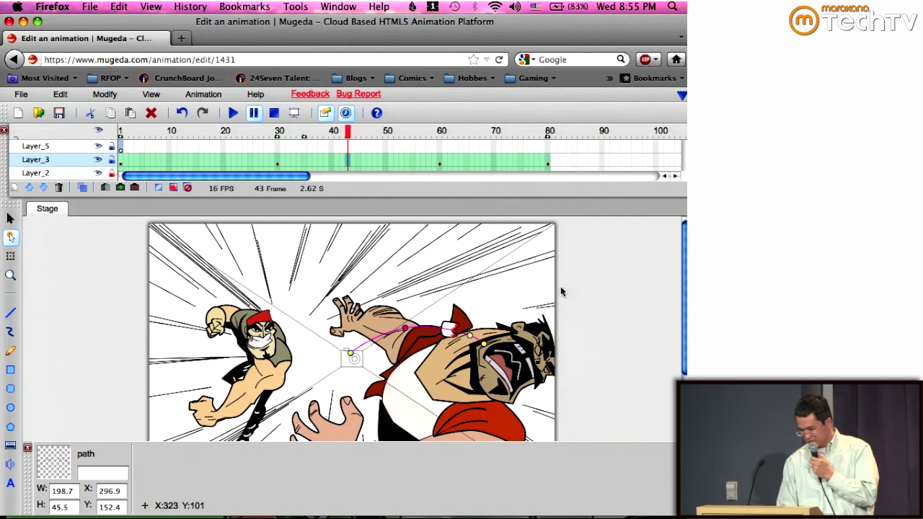
{"action": "left_click", "coordinate": [610, 78]}
{"action": "mouse_move", "coordinate": [620, 97]}
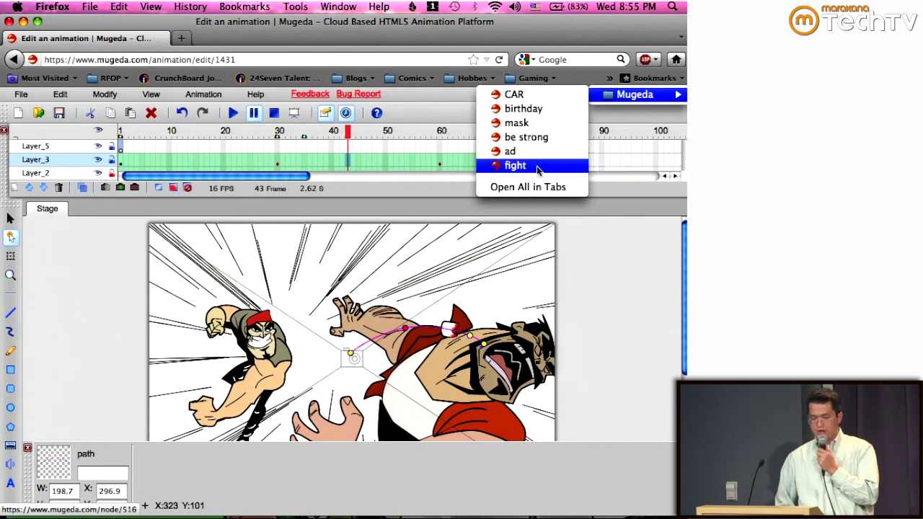
{"action": "left_click", "coordinate": [609, 235]}
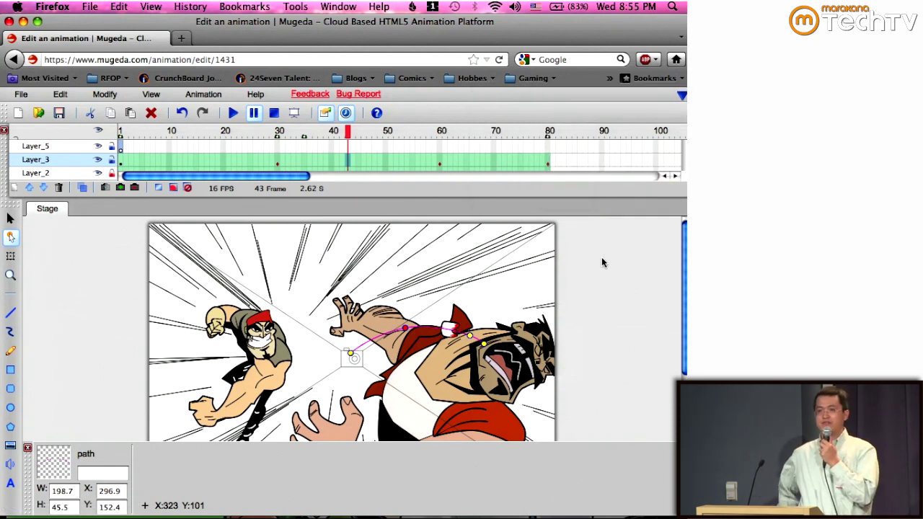